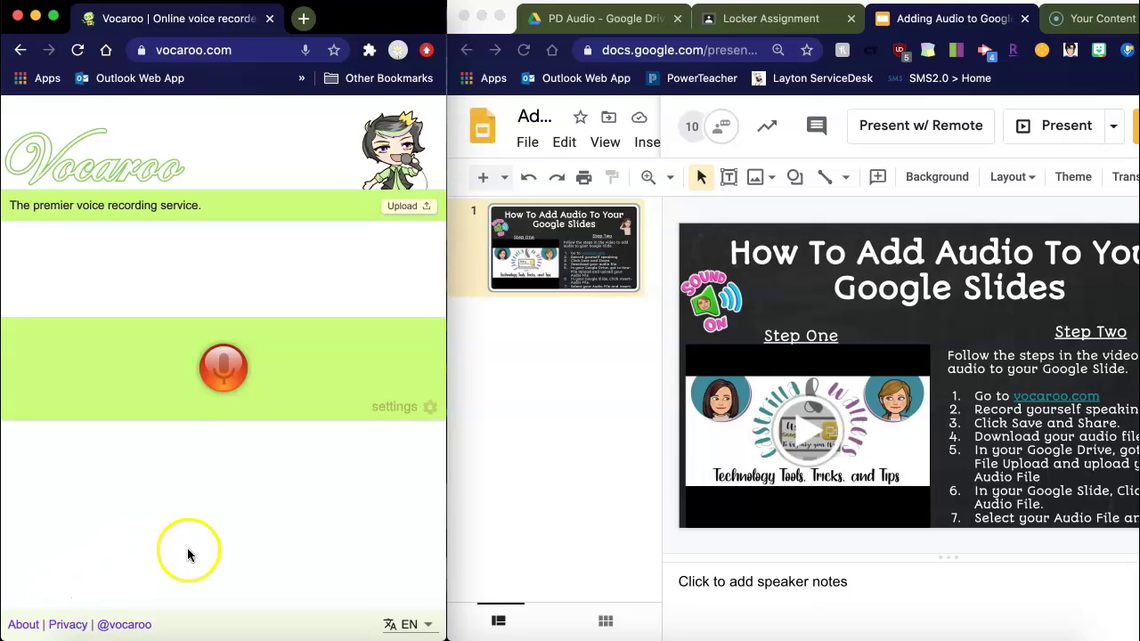
- Record a nine-second voice clip in Vocaroo and stop the recording
{"action": "left_click", "coordinate": [227, 379]}
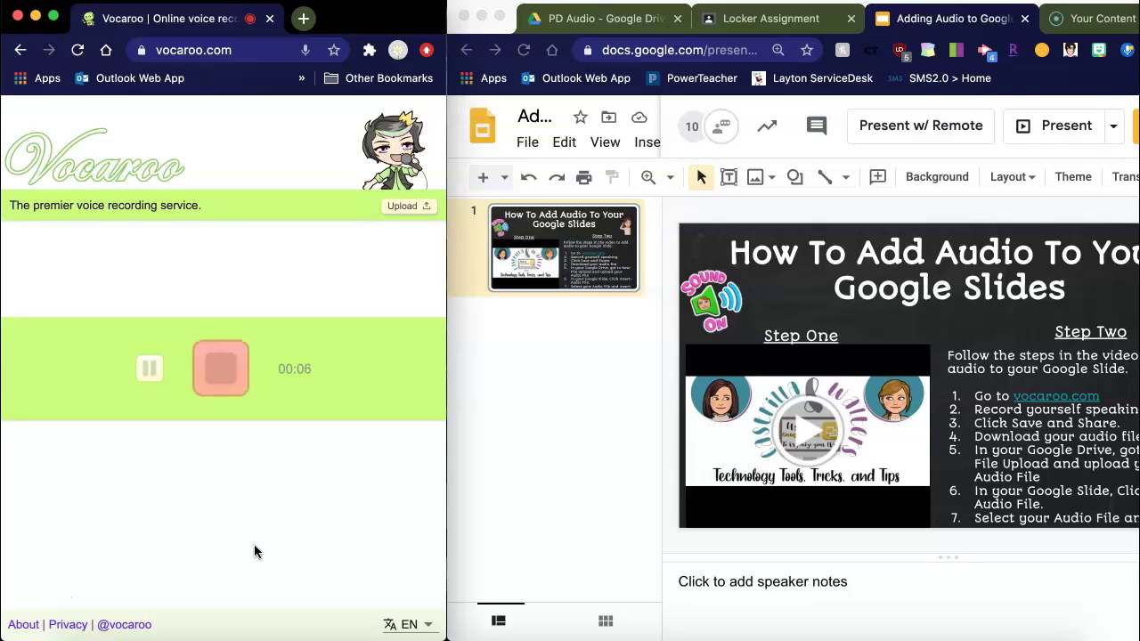
{"action": "left_click", "coordinate": [227, 361]}
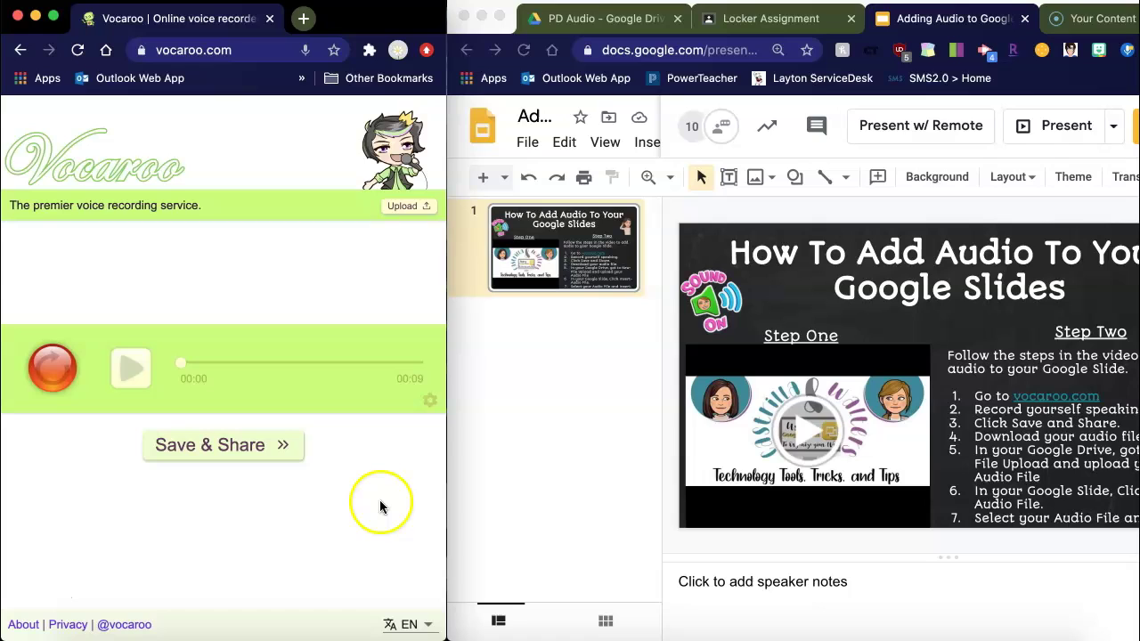
- Save & Share the nine-second Vocaroo clip and download it as an MP3
{"action": "left_click", "coordinate": [204, 454]}
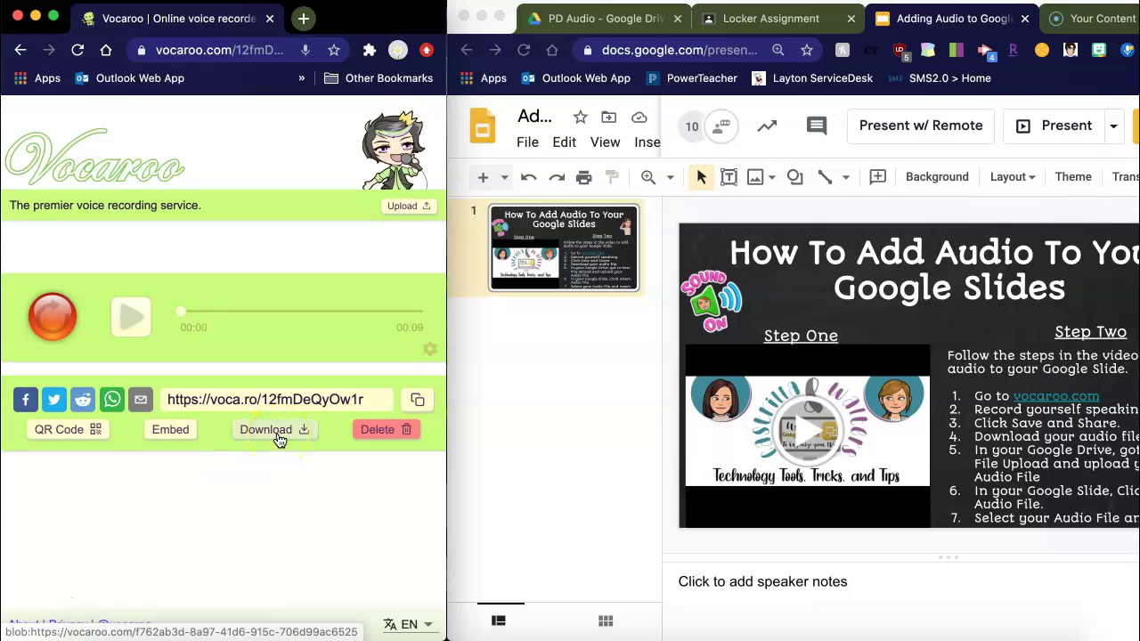
{"action": "left_click", "coordinate": [279, 431]}
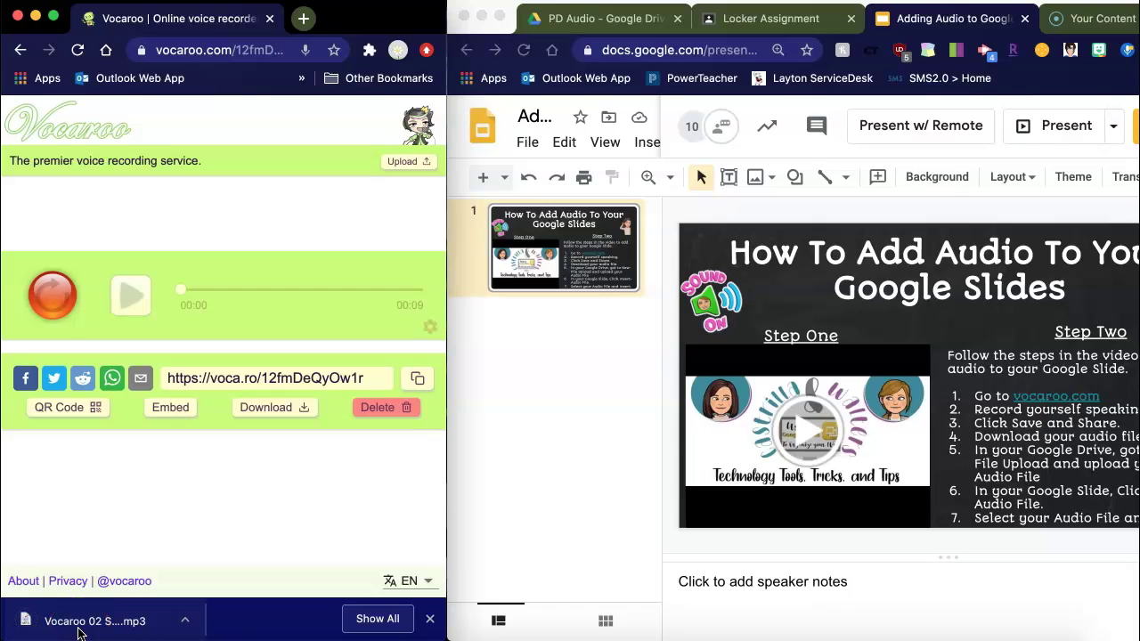
{"action": "left_click_drag", "start_coordinate": [217, 568], "coordinate": [252, 563]}
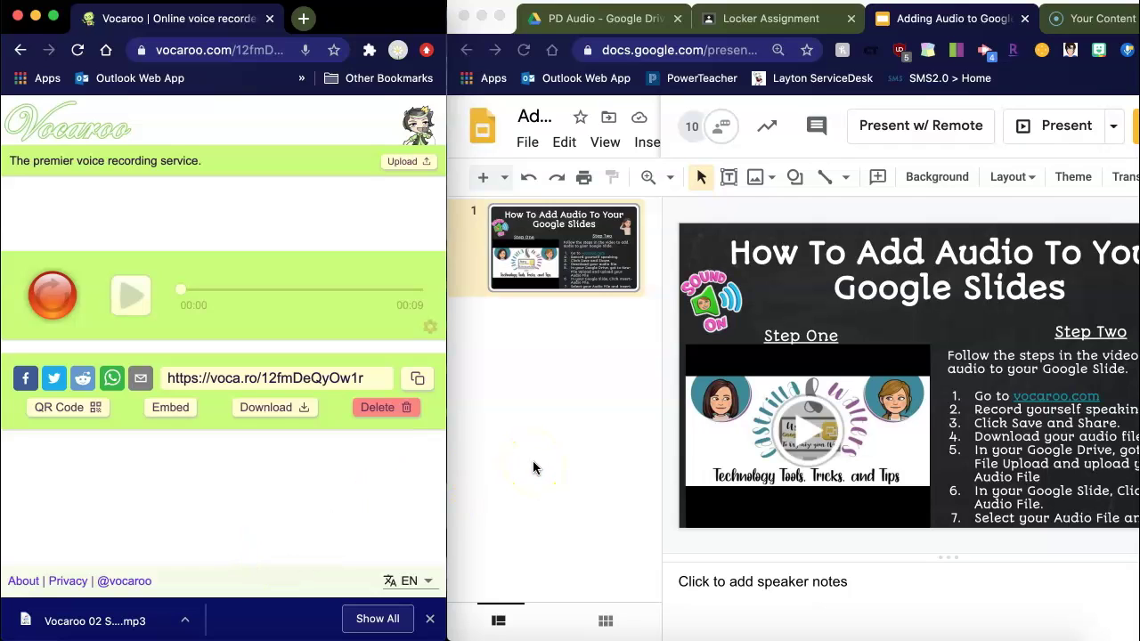
- Upload the newest Vocaroo MP3 from Downloads into the Drive PD Audio folder
{"action": "left_click", "coordinate": [624, 21]}
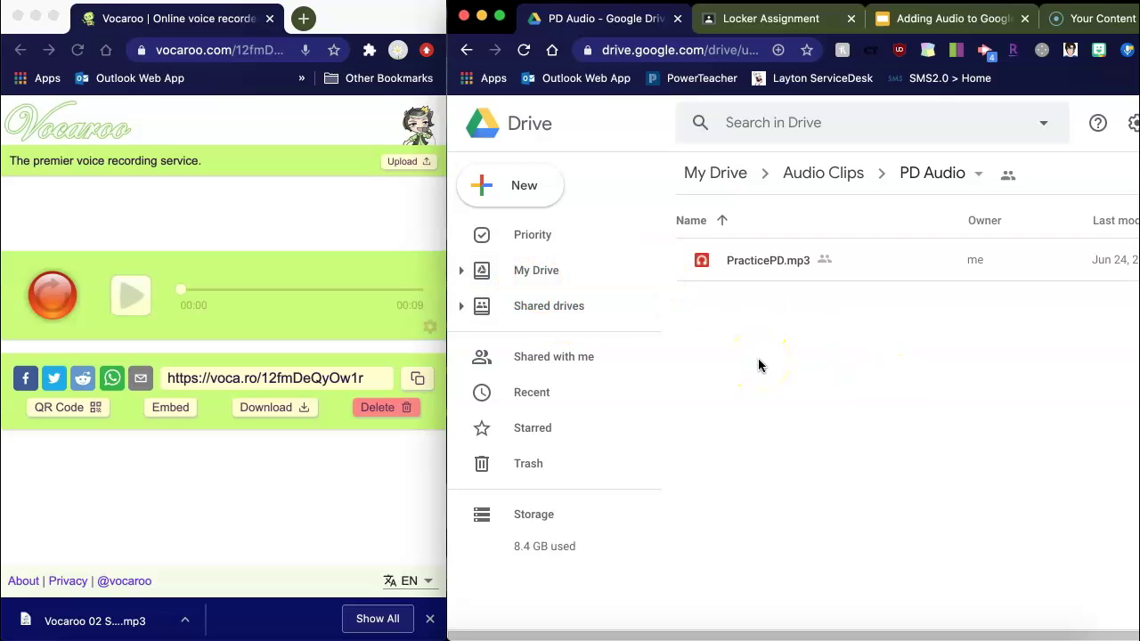
{"action": "left_click", "coordinate": [509, 202]}
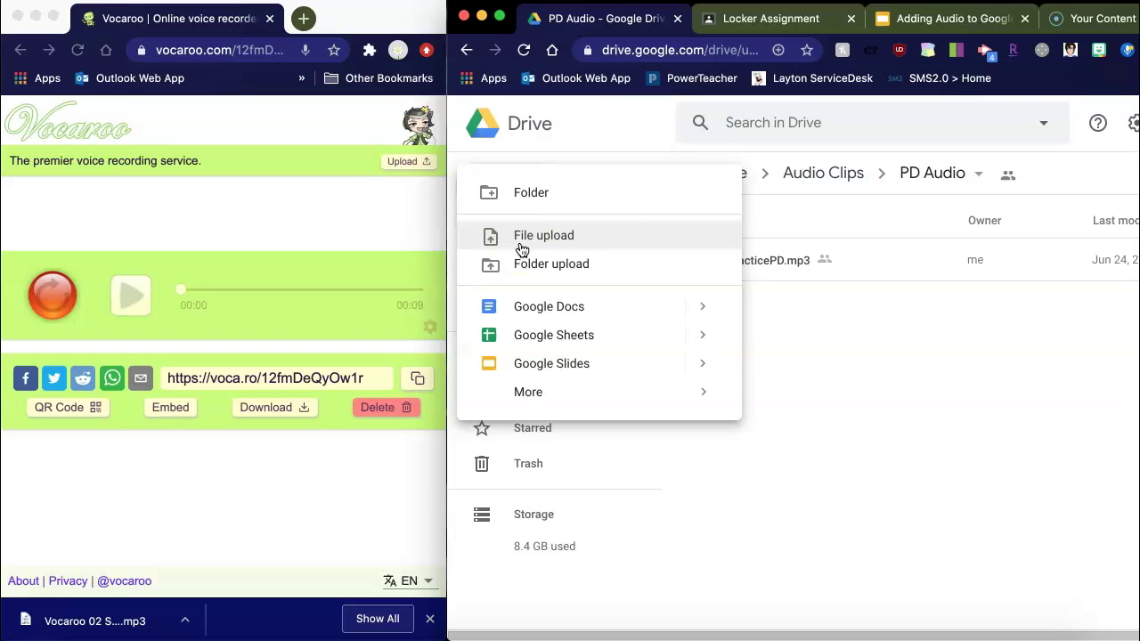
{"action": "left_click", "coordinate": [521, 237]}
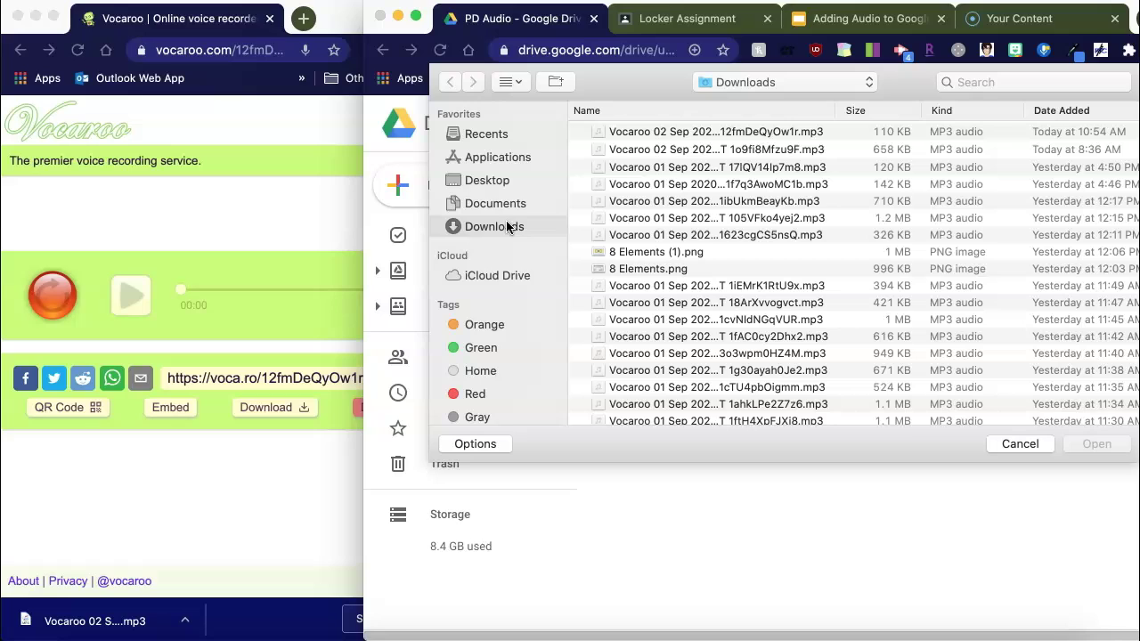
{"action": "left_click", "coordinate": [673, 131]}
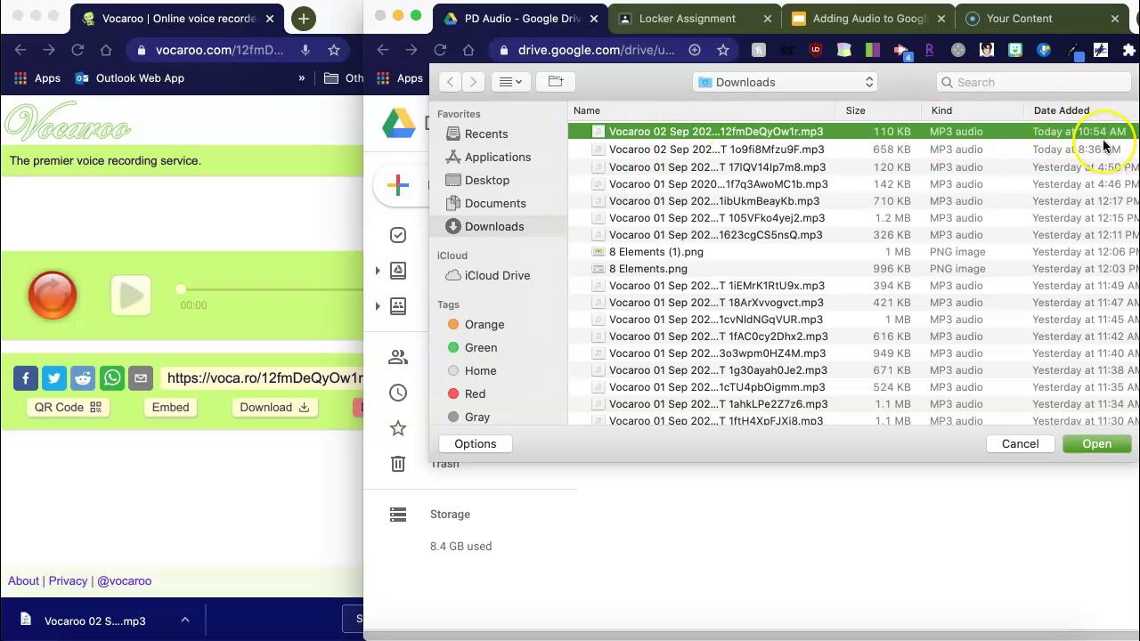
{"action": "left_click", "coordinate": [1094, 443]}
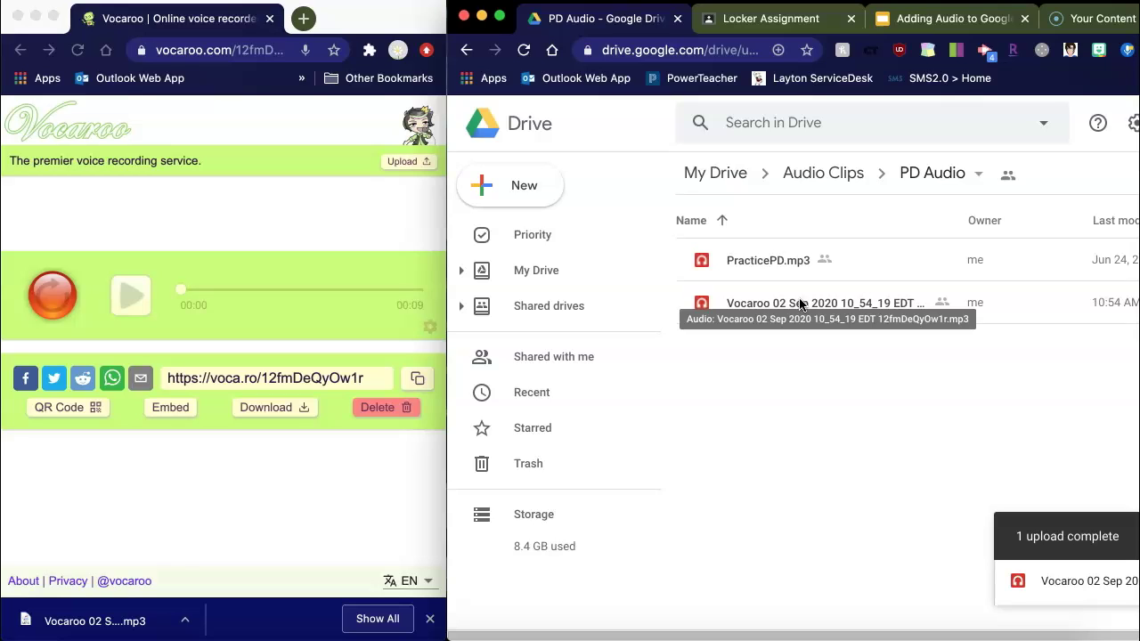
- Rename the uploaded Vocaroo file in the PD Audio folder to AudioTutorial.mp3
{"action": "left_click", "coordinate": [798, 299]}
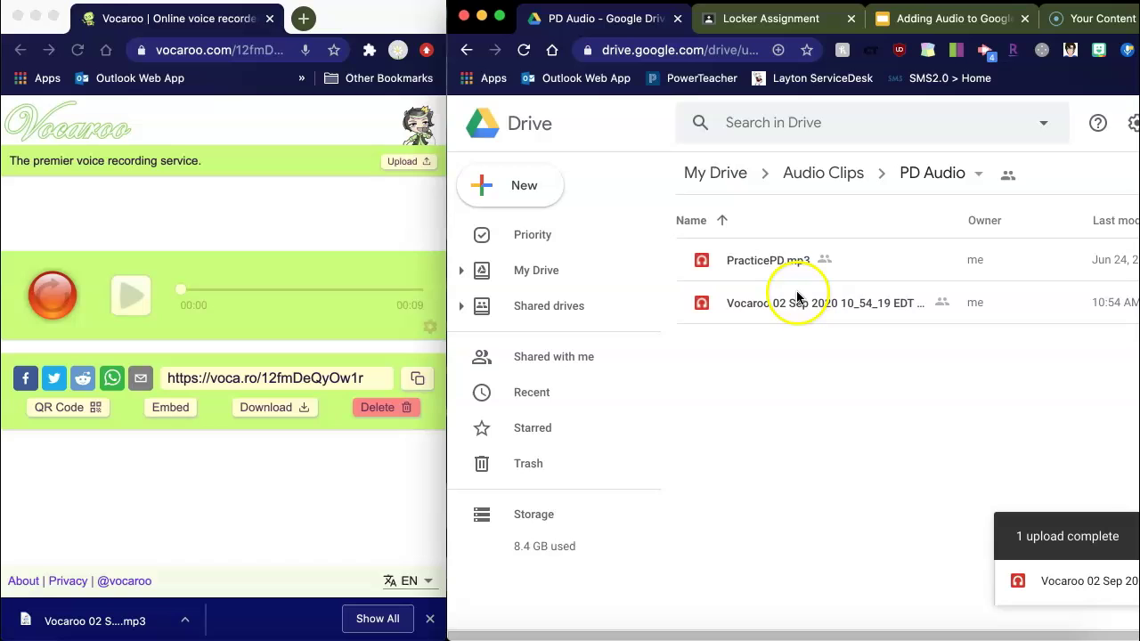
{"action": "right_click", "coordinate": [791, 302]}
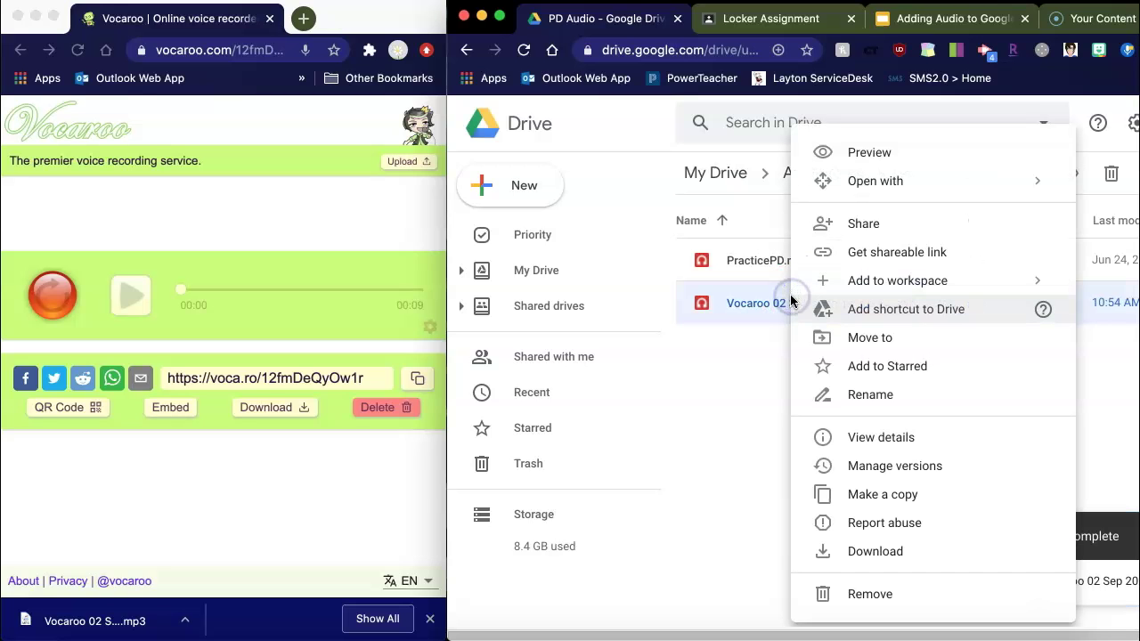
{"action": "left_click", "coordinate": [849, 395]}
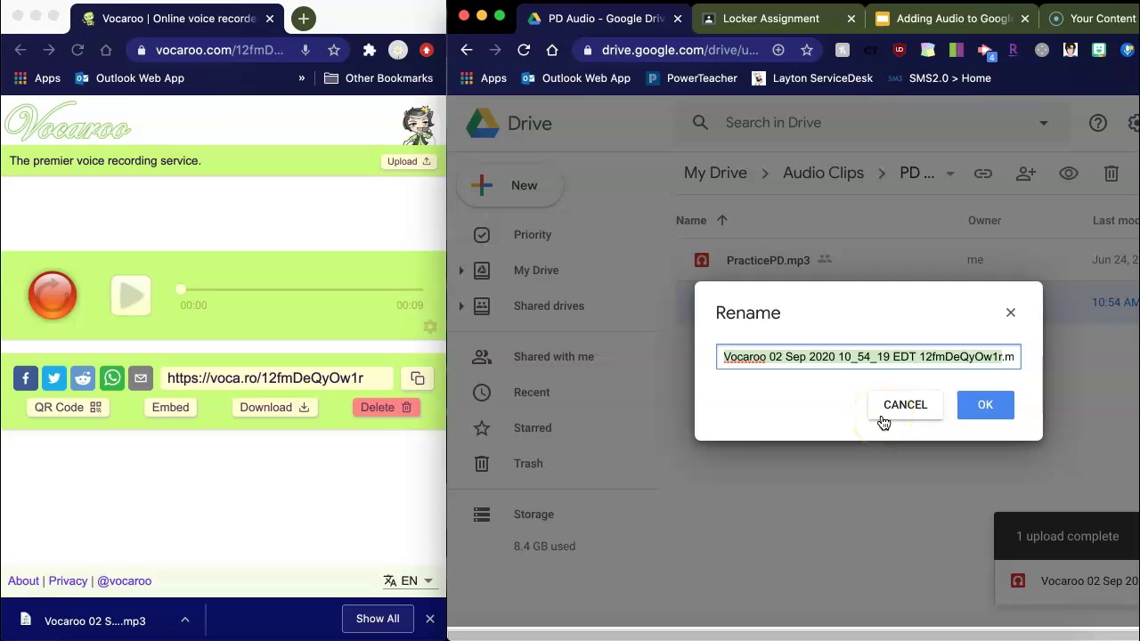
{"action": "type", "text": "Audio.mp3"}
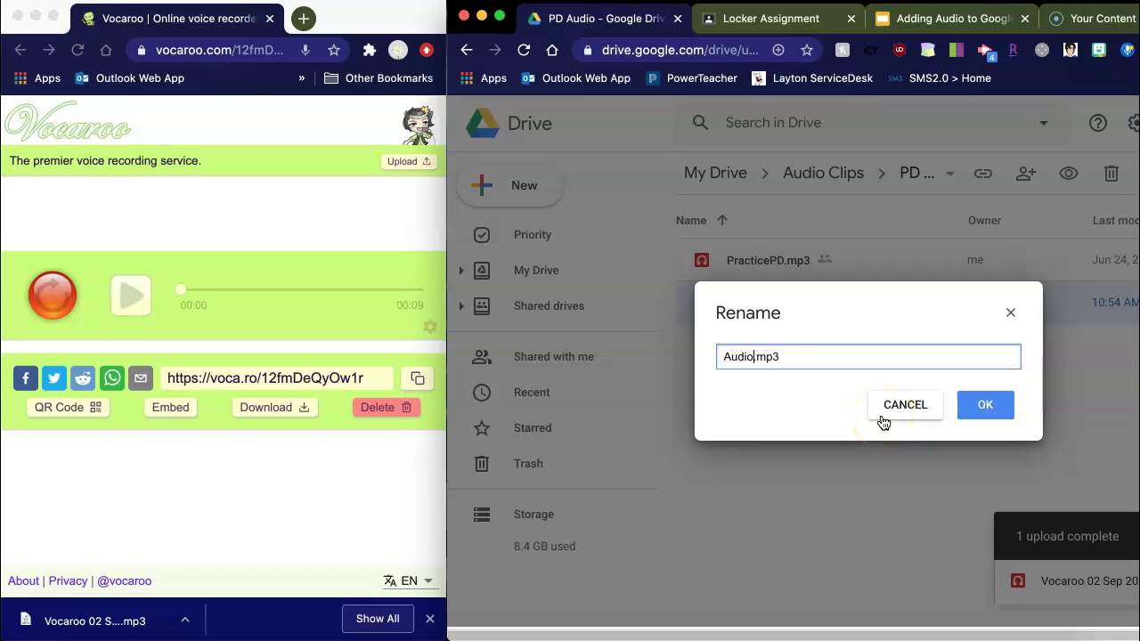
{"action": "type", "text": "rial"}
{"action": "left_click", "coordinate": [988, 407]}
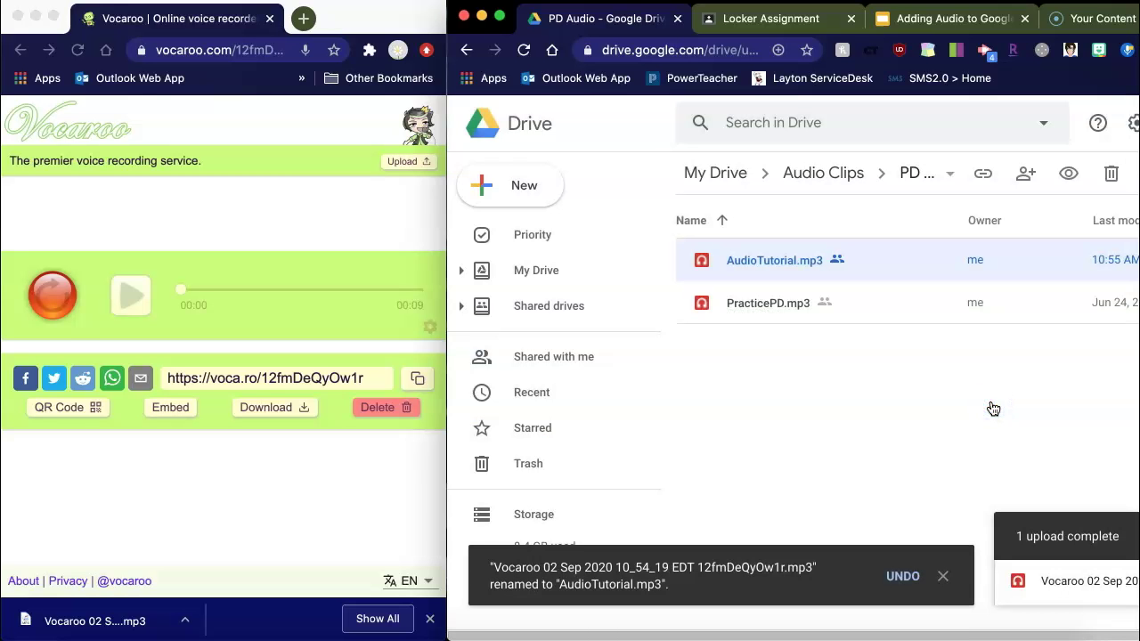
{"action": "left_click_drag", "start_coordinate": [884, 366], "coordinate": [869, 363]}
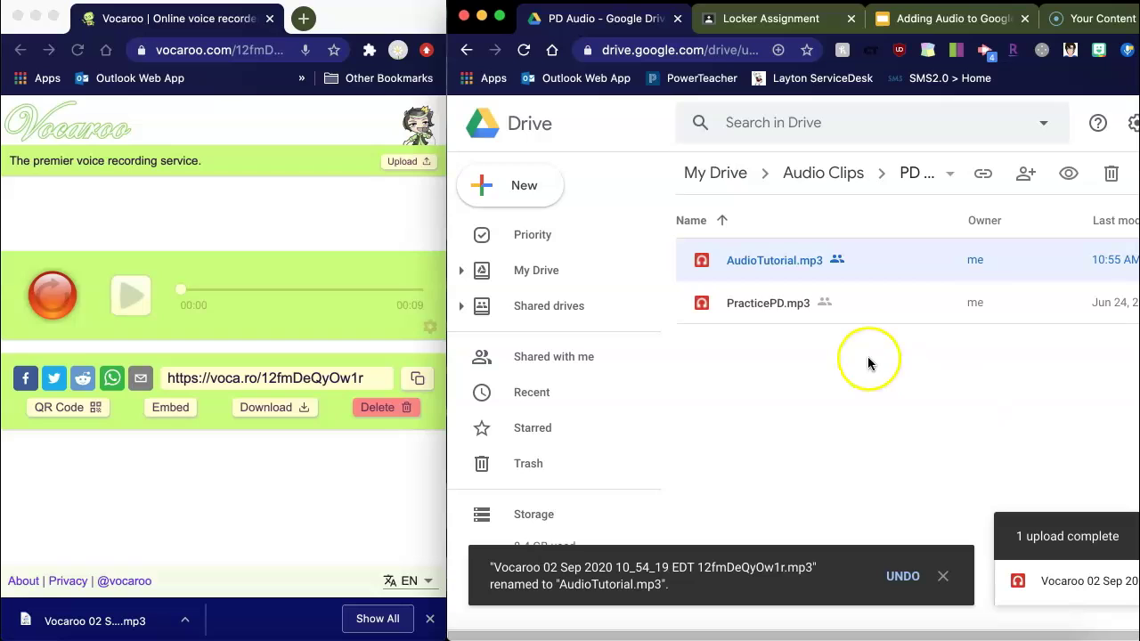
- Set AudioTutorial.mp3's link access to Anyone with the link can view
{"action": "left_click", "coordinate": [785, 261]}
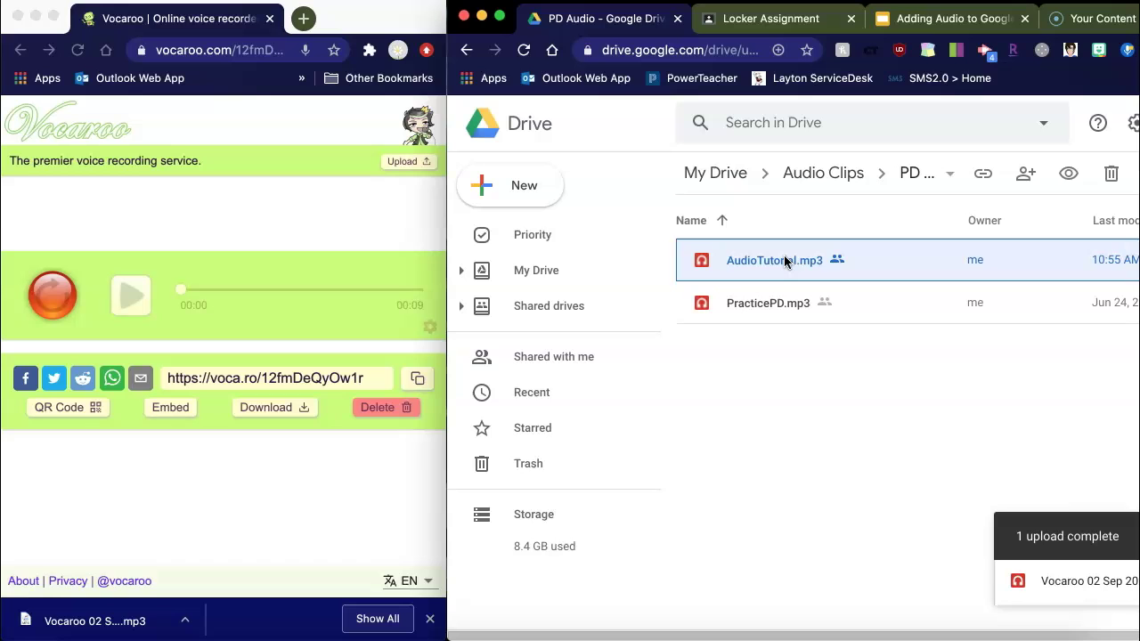
{"action": "right_click", "coordinate": [785, 261]}
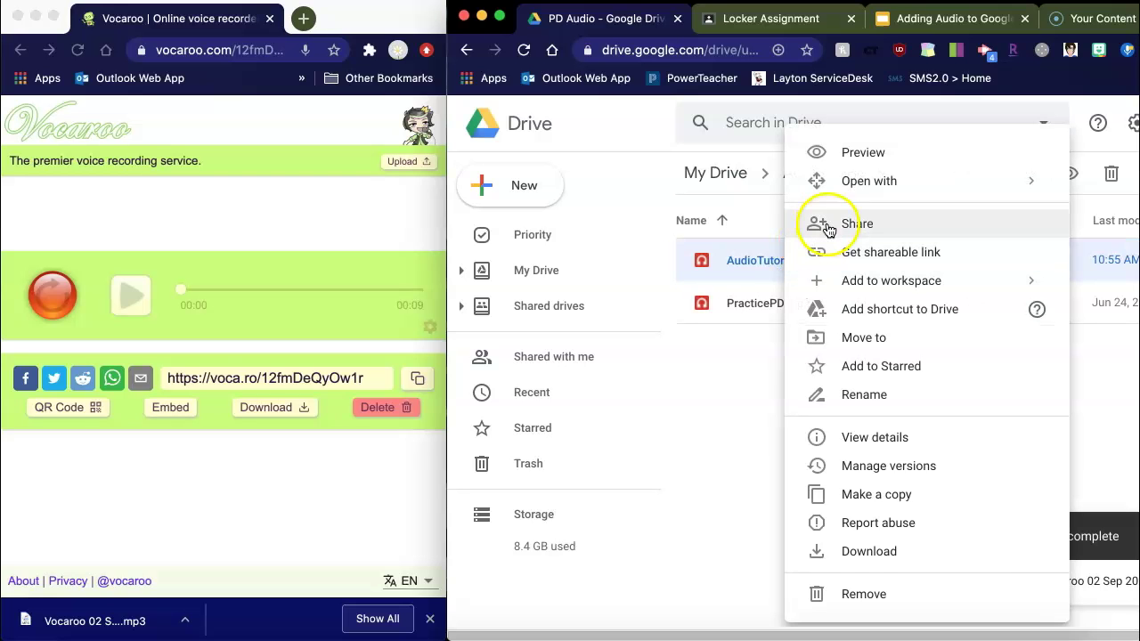
{"action": "left_click", "coordinate": [828, 226]}
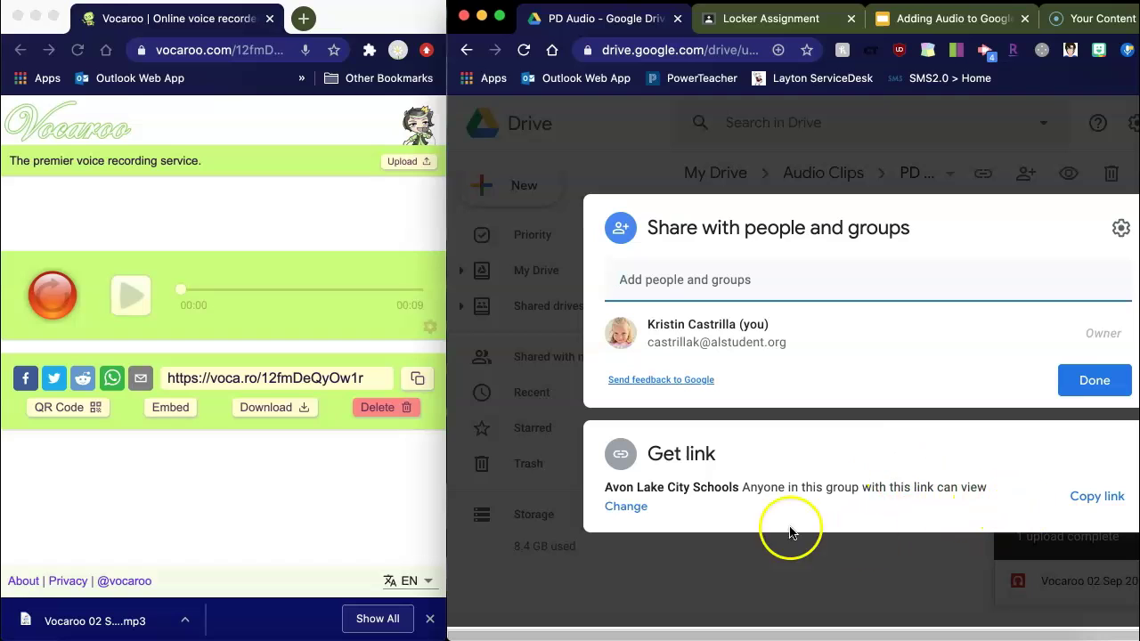
{"action": "left_click", "coordinate": [615, 506]}
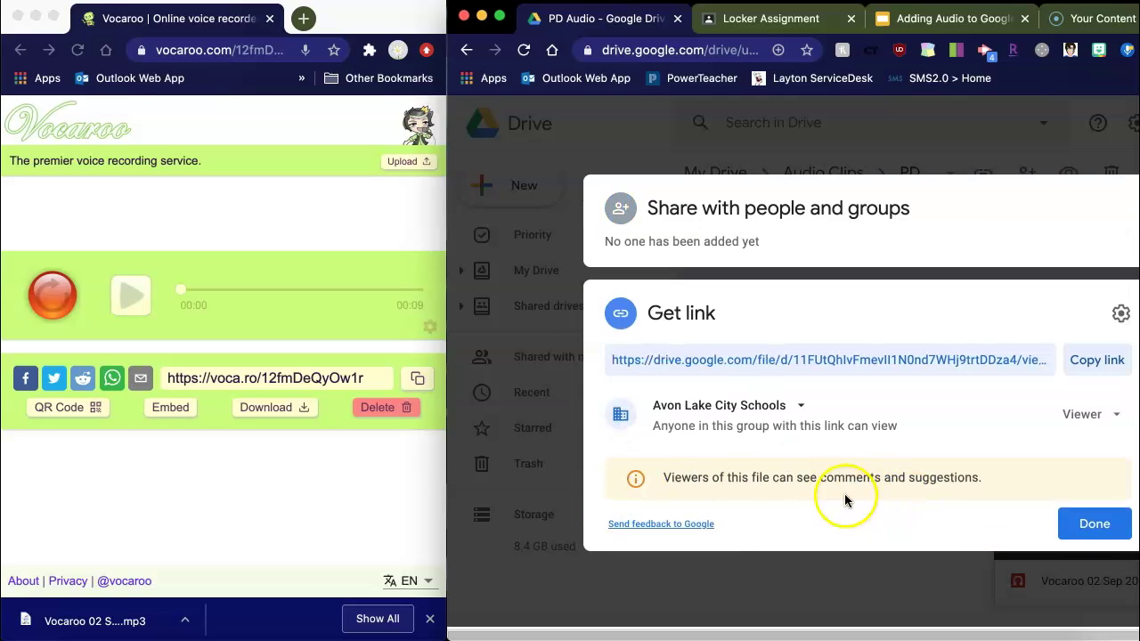
{"action": "left_click", "coordinate": [807, 415]}
{"action": "left_click", "coordinate": [790, 558]}
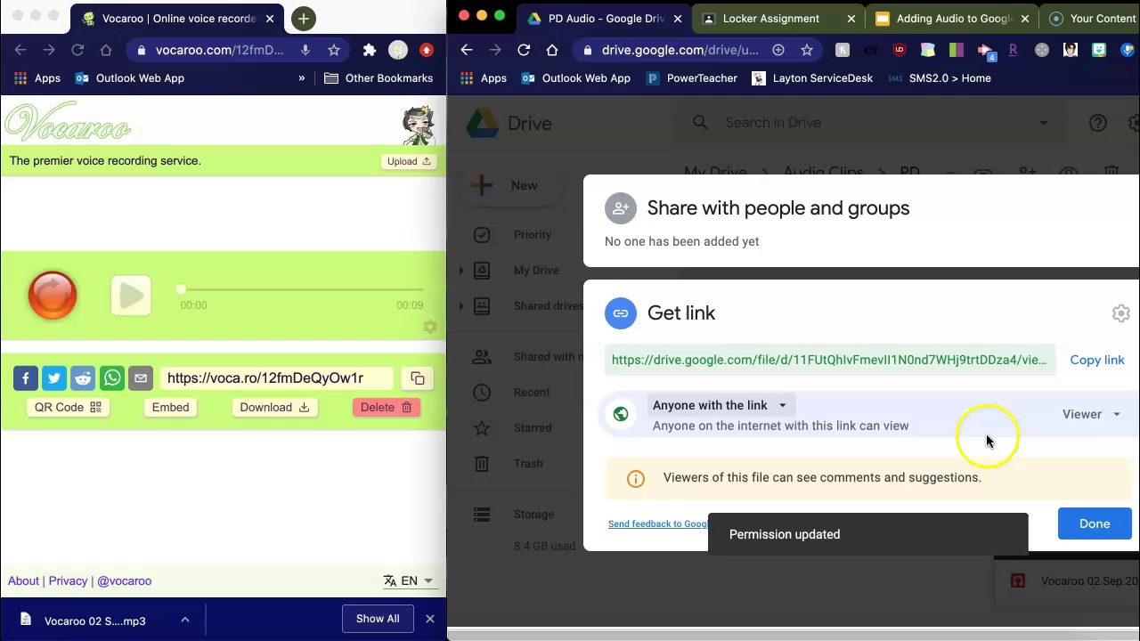
{"action": "left_click", "coordinate": [1092, 525]}
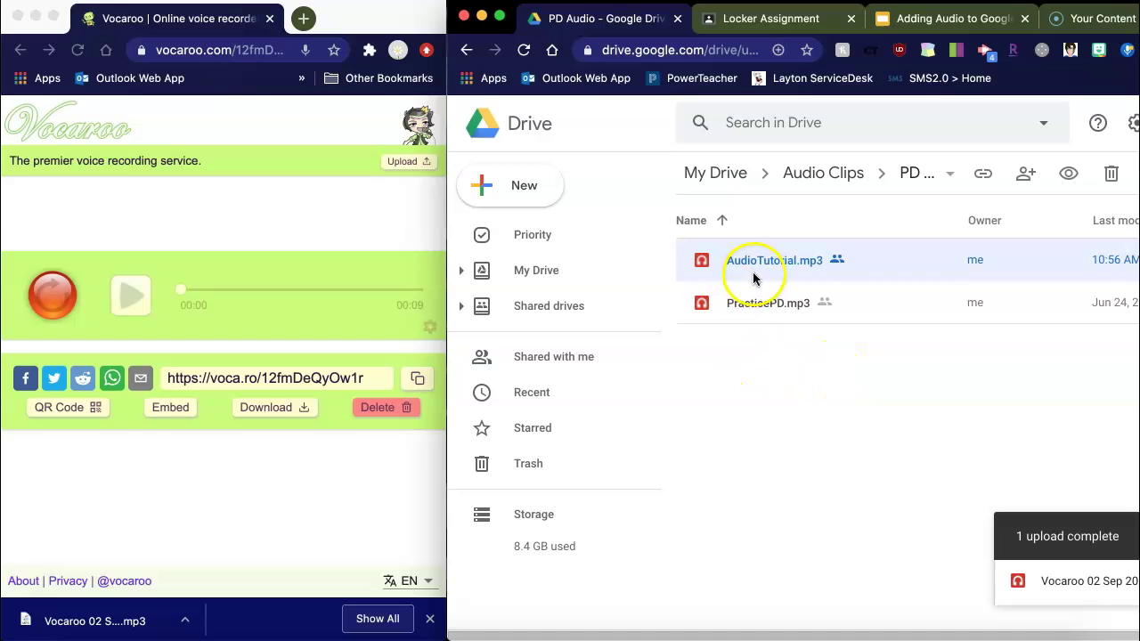
- Bring up the Adding Audio to Google Slides presentation, moved left and widened to the screen edge
{"action": "left_click", "coordinate": [936, 19]}
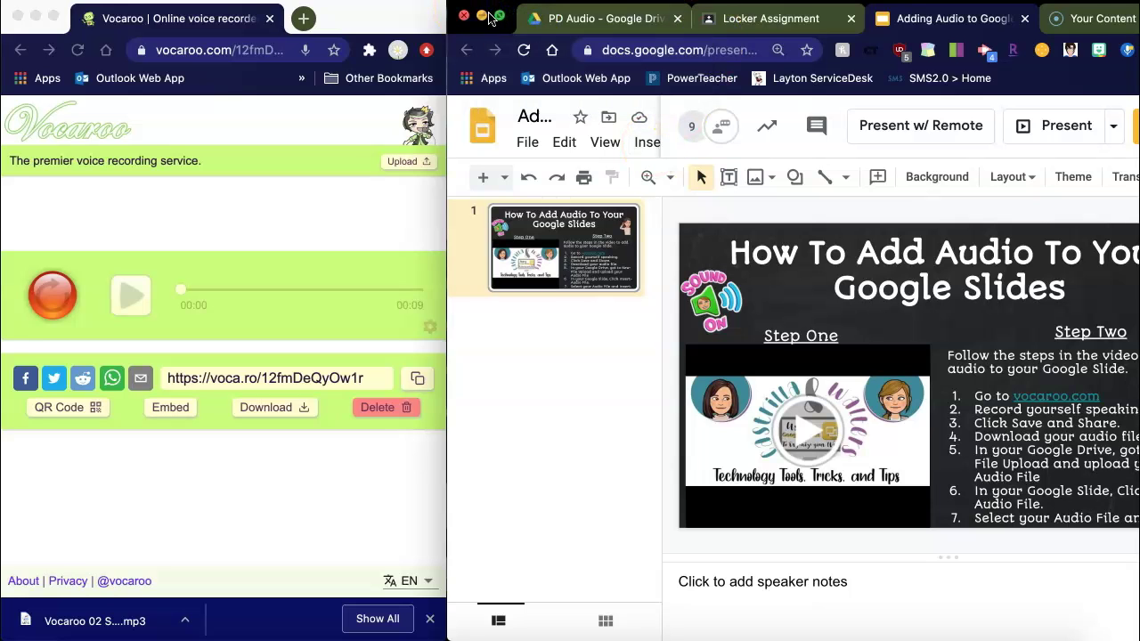
{"action": "left_click_drag", "start_coordinate": [508, 13], "coordinate": [176, 7]}
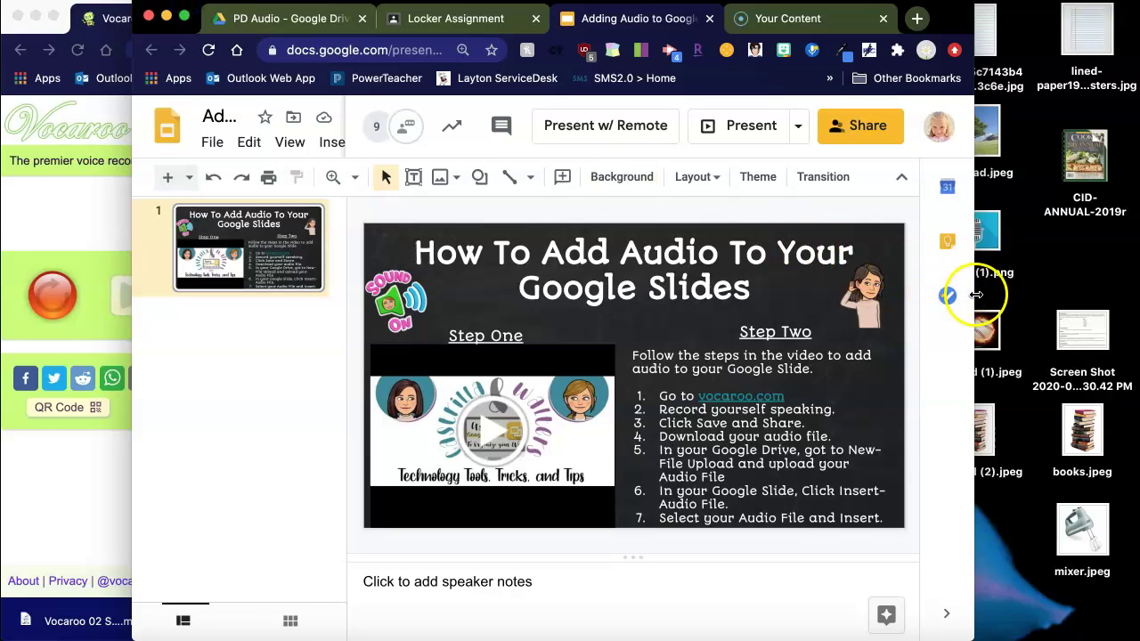
{"action": "left_click_drag", "start_coordinate": [971, 293], "coordinate": [1139, 294]}
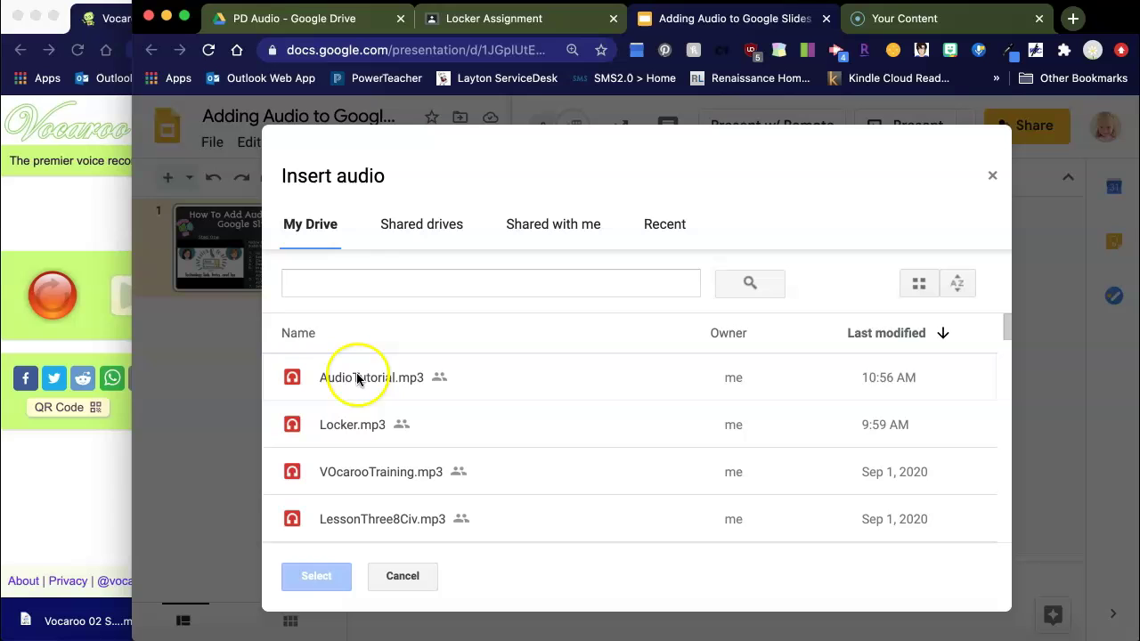
- Insert AudioTutorial.mp3 on the slide, enlarge its speaker icon and place it top-left
{"action": "left_click", "coordinate": [359, 378]}
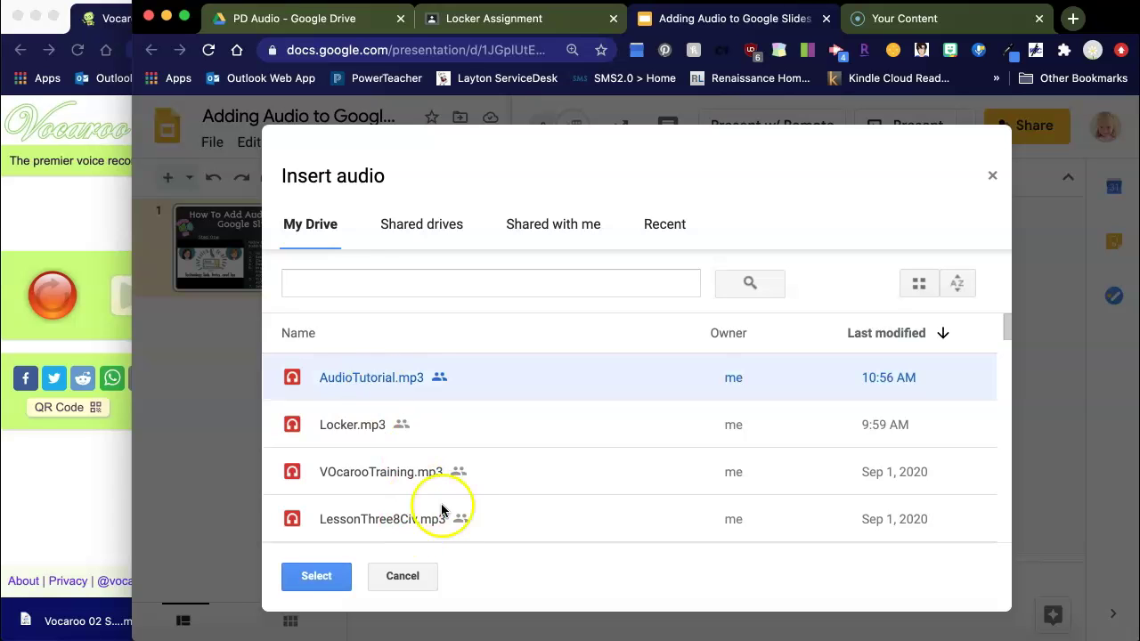
{"action": "left_click", "coordinate": [332, 579]}
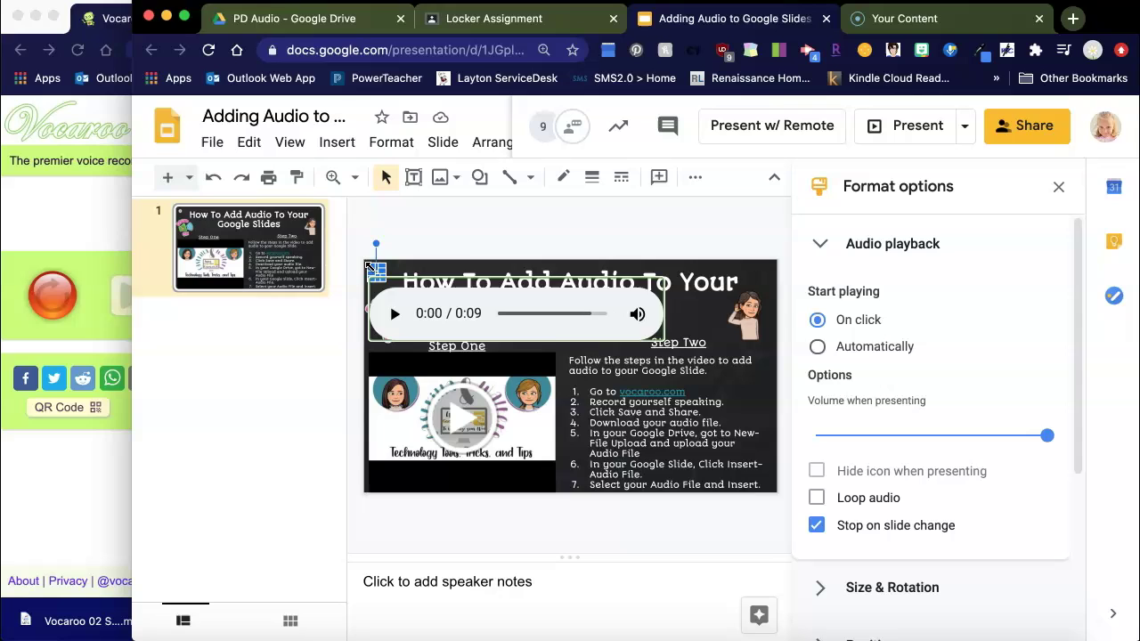
{"action": "left_click_drag", "start_coordinate": [369, 267], "coordinate": [355, 252]}
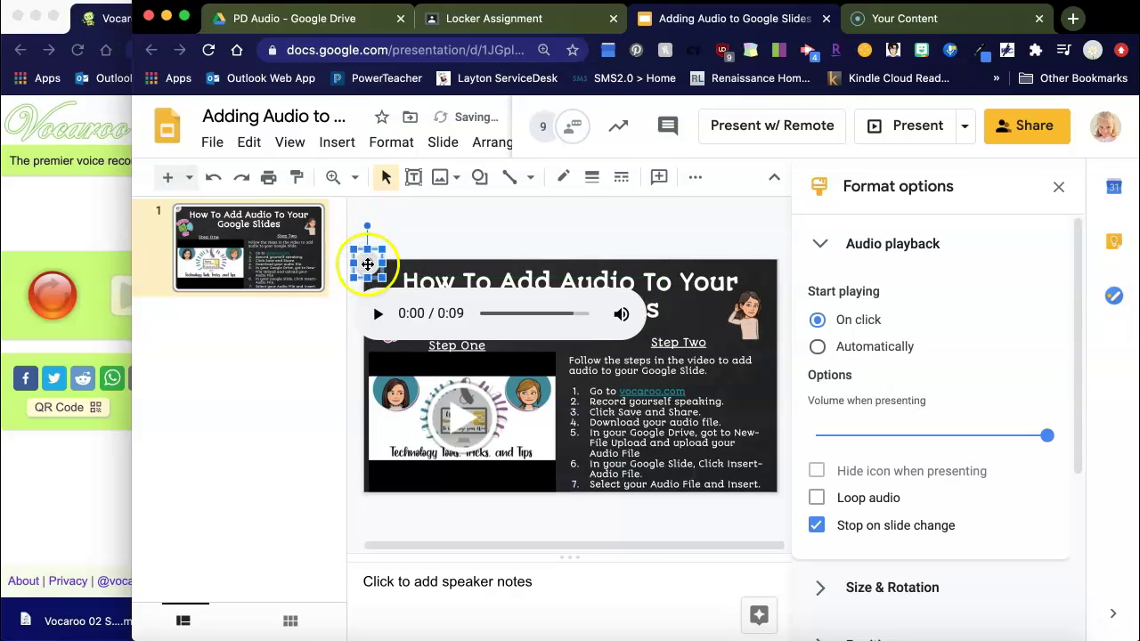
{"action": "left_click_drag", "start_coordinate": [373, 266], "coordinate": [395, 280]}
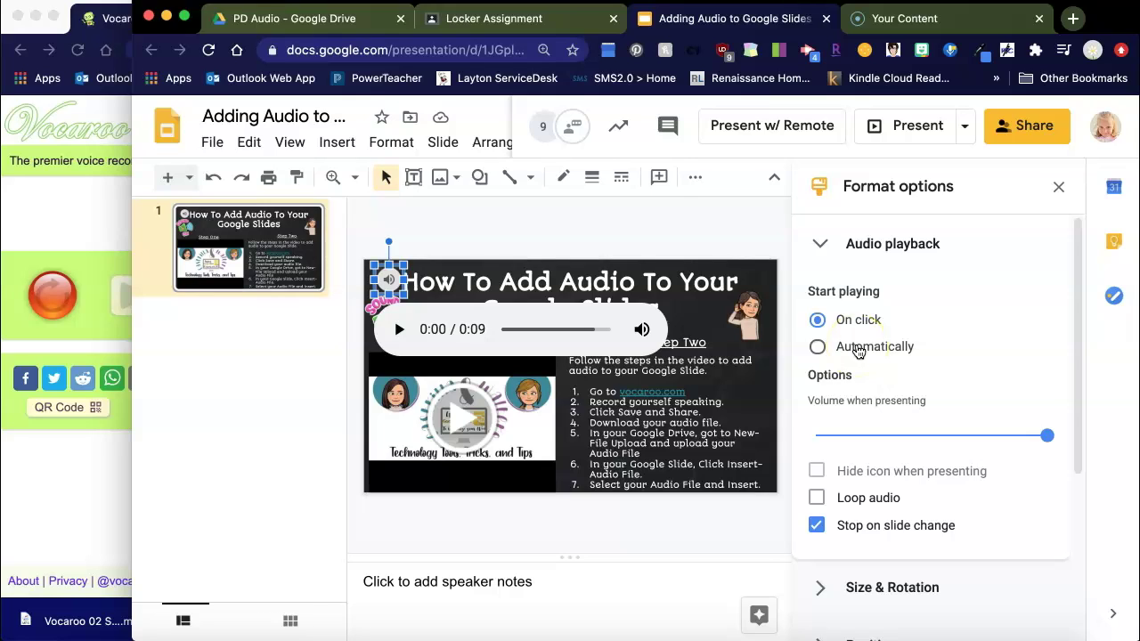
- Set the clip to start playing automatically, then test-play it and pause at three seconds
{"action": "left_click", "coordinate": [857, 350]}
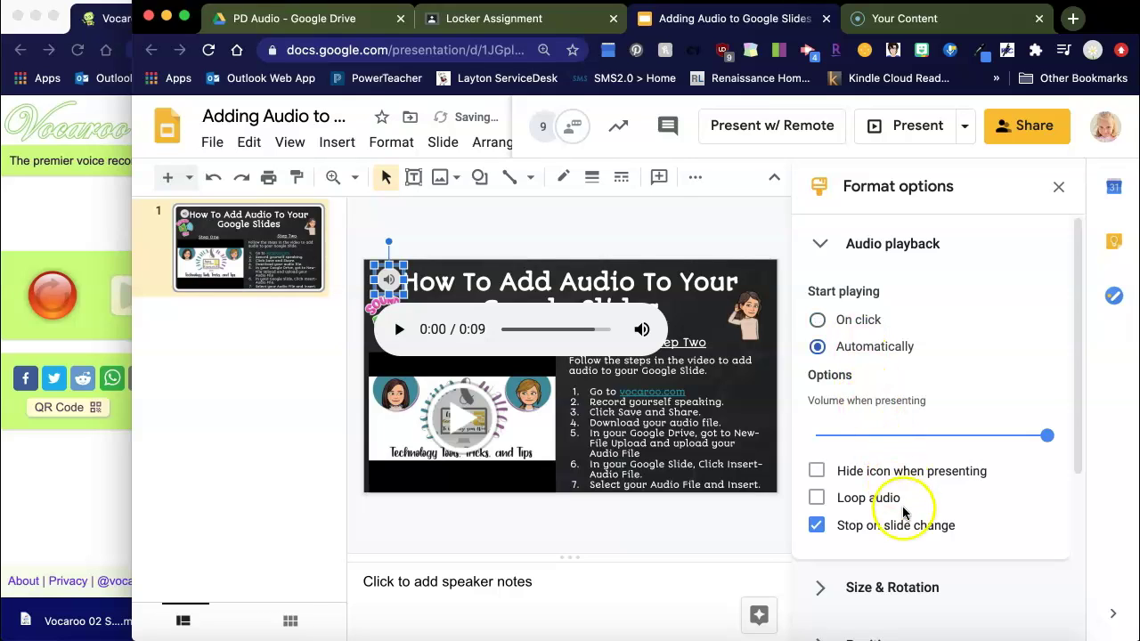
{"action": "scroll", "coordinate": [903, 514], "scroll_direction": "down", "scroll_amount": 2}
{"action": "scroll", "coordinate": [904, 519], "scroll_direction": "down", "scroll_amount": 2}
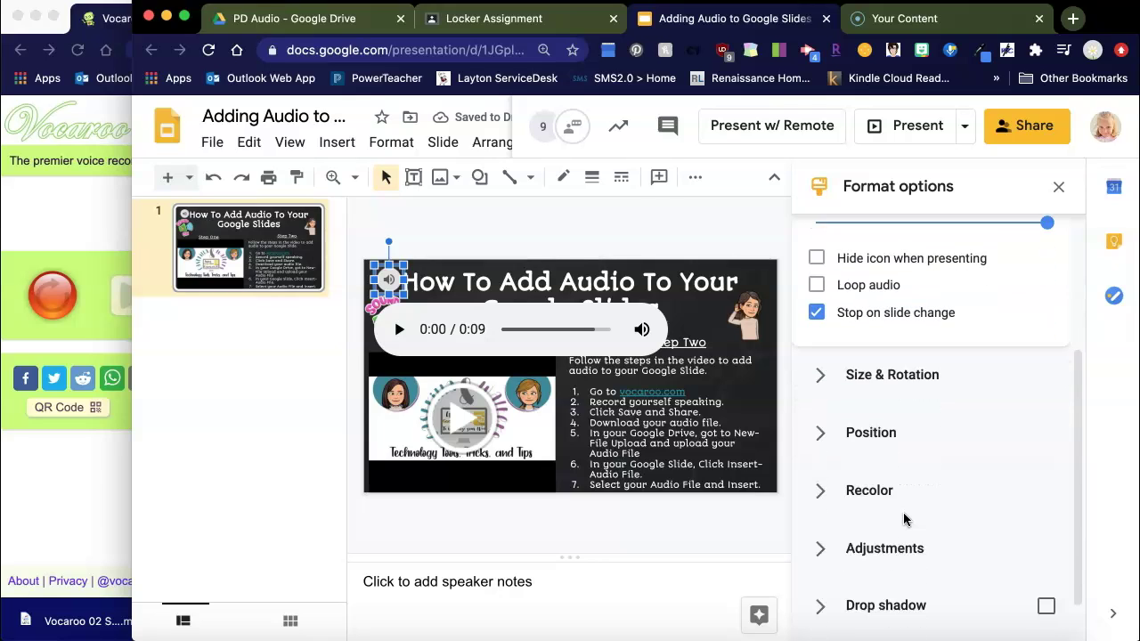
{"action": "scroll", "coordinate": [903, 521], "scroll_direction": "down", "scroll_amount": 1}
{"action": "scroll", "coordinate": [904, 533], "scroll_direction": "up", "scroll_amount": 3}
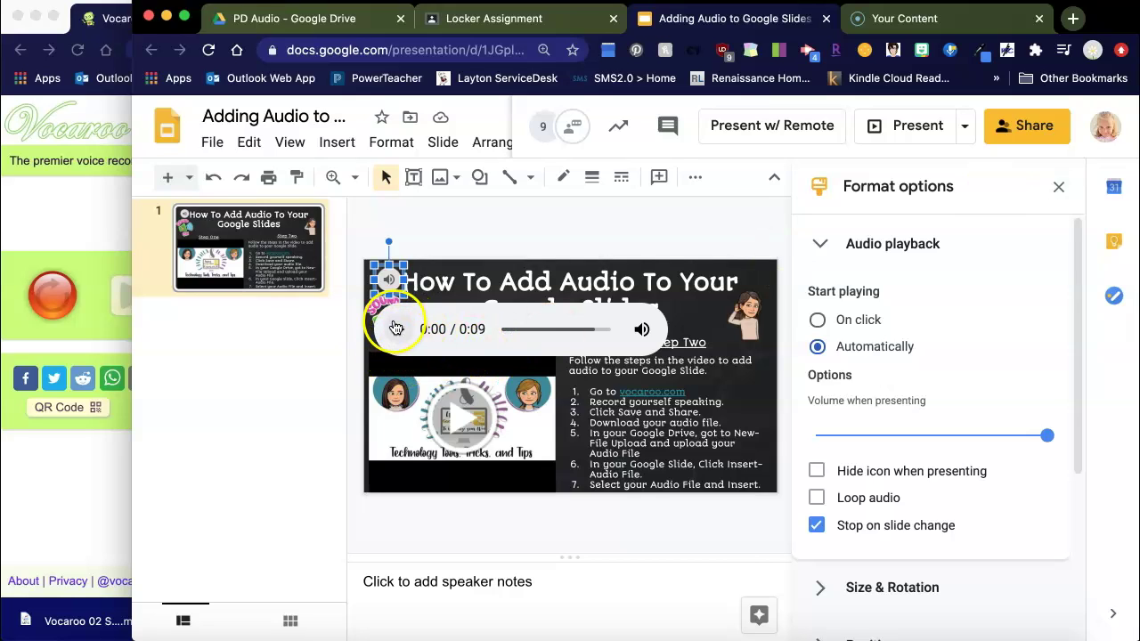
{"action": "left_click", "coordinate": [397, 328]}
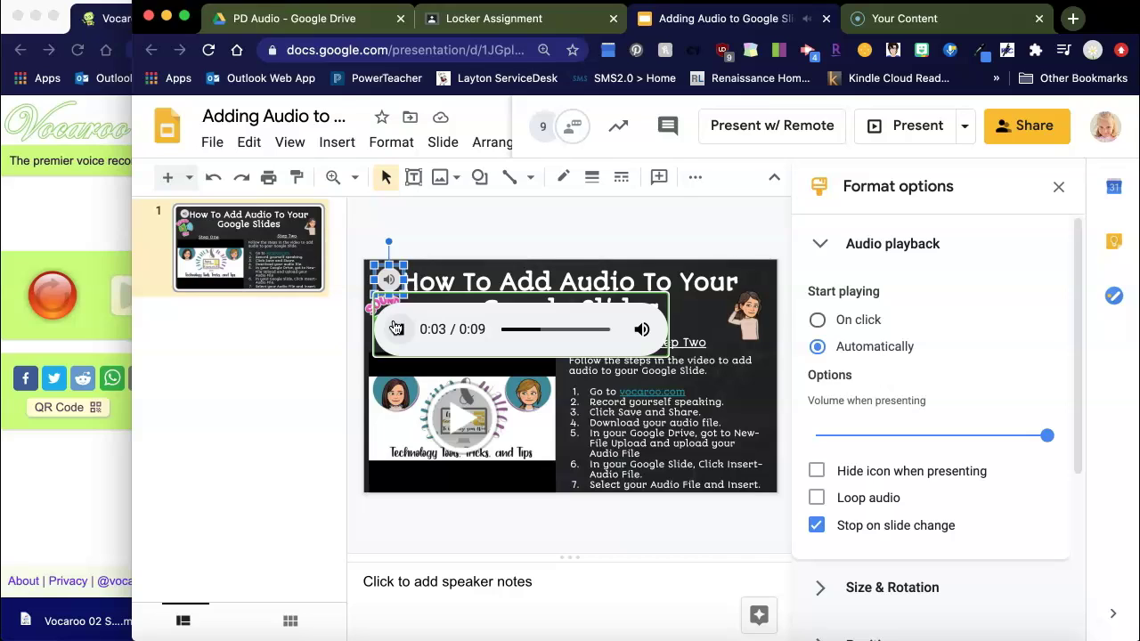
{"action": "left_click", "coordinate": [395, 327]}
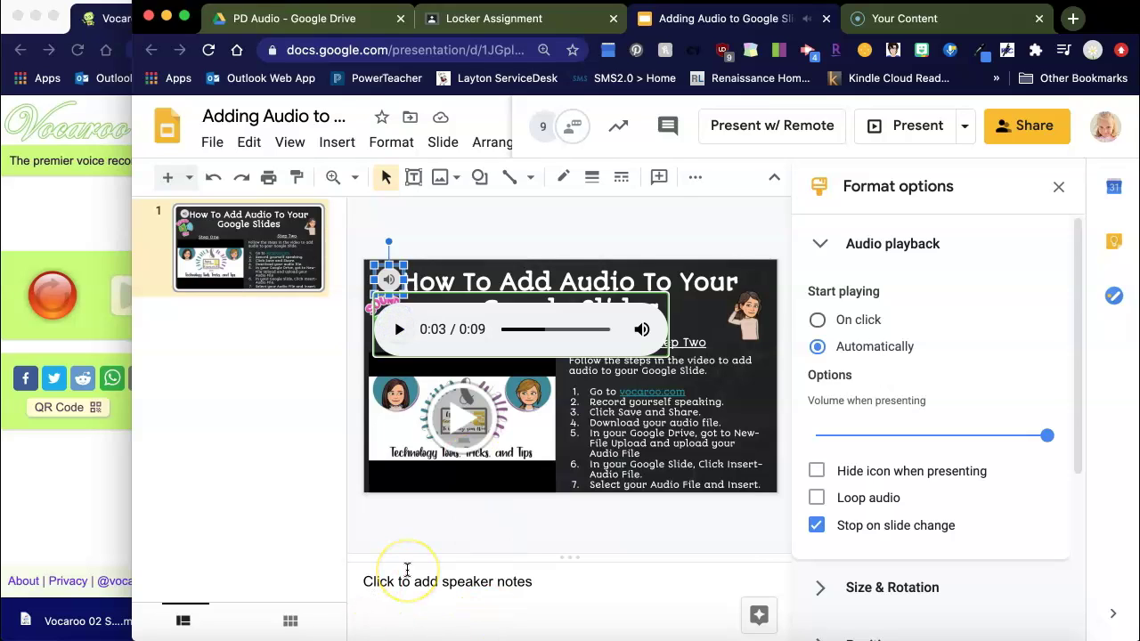